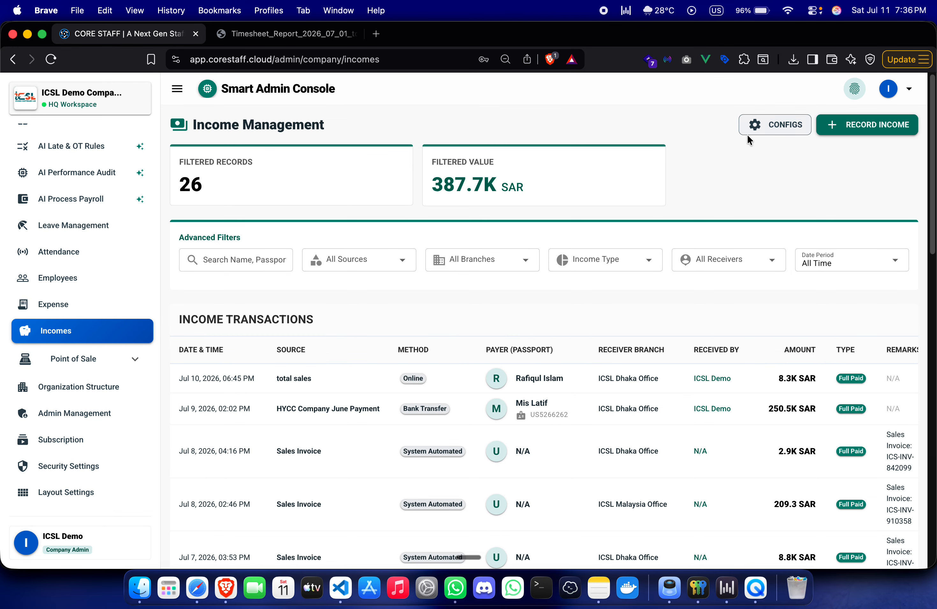
- Review the income sources and payment methods in the payment configurations, including the form for adding an income source
{"action": "left_click", "coordinate": [760, 125]}
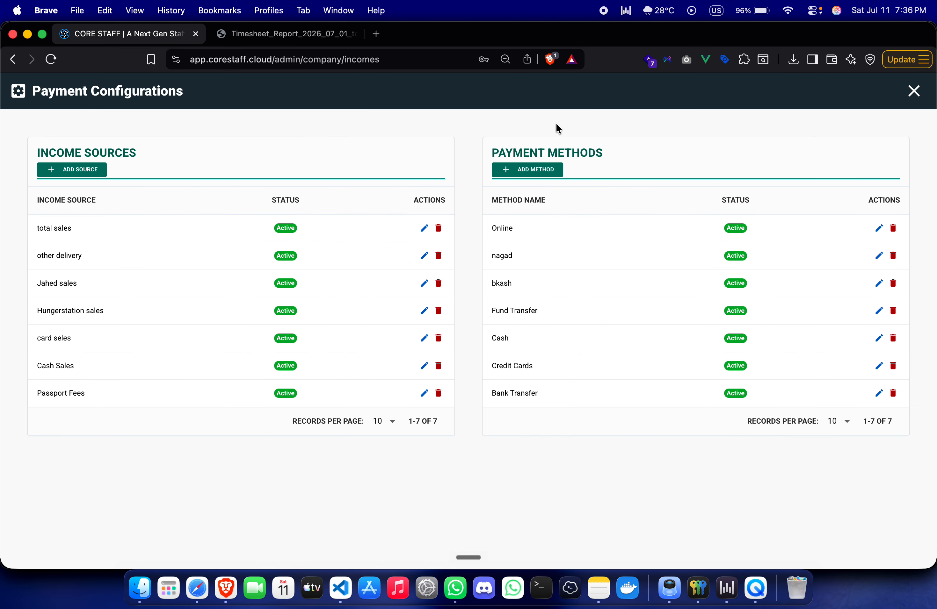
{"action": "double_click", "coordinate": [68, 147]}
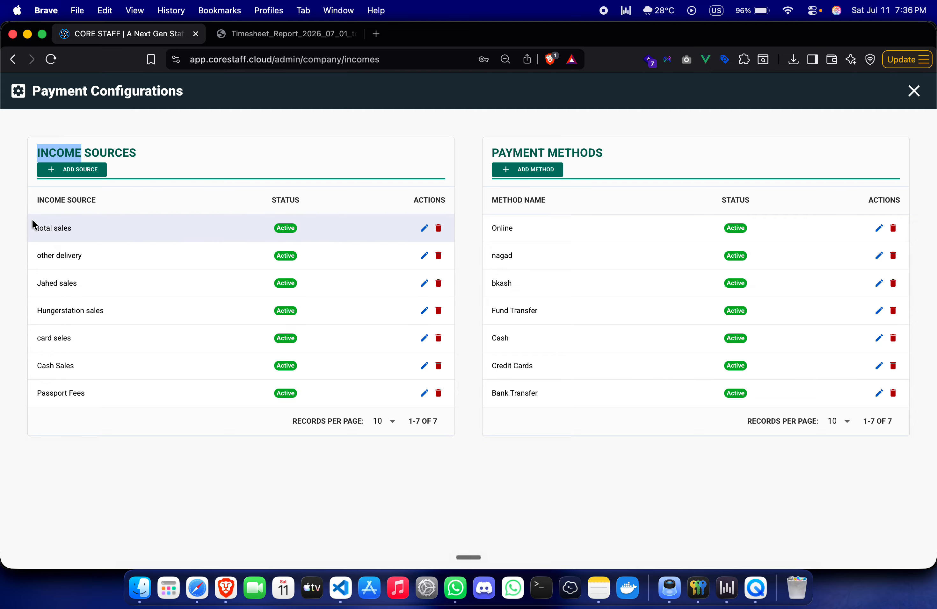
{"action": "left_click", "coordinate": [86, 171]}
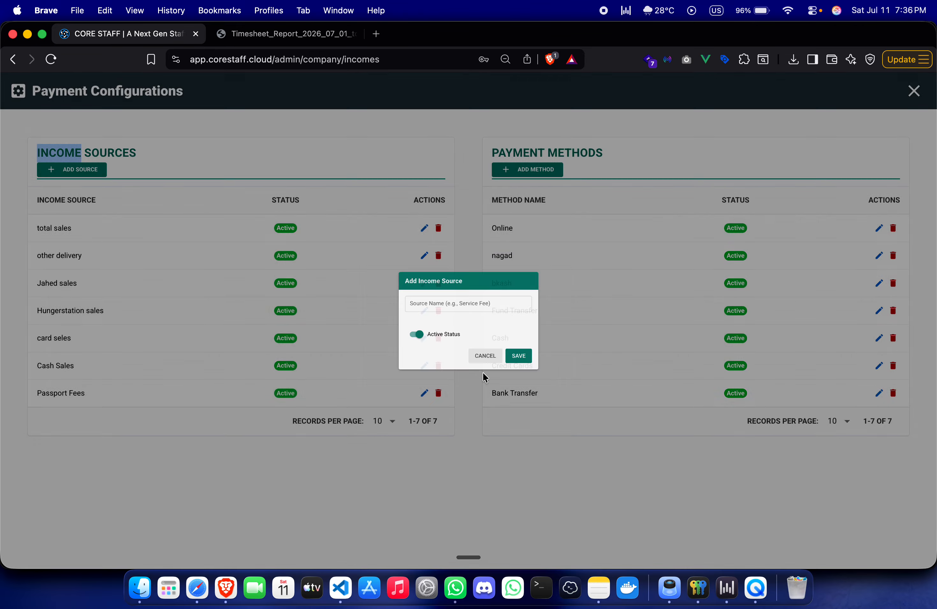
{"action": "left_click", "coordinate": [484, 372]}
{"action": "left_click", "coordinate": [395, 154]}
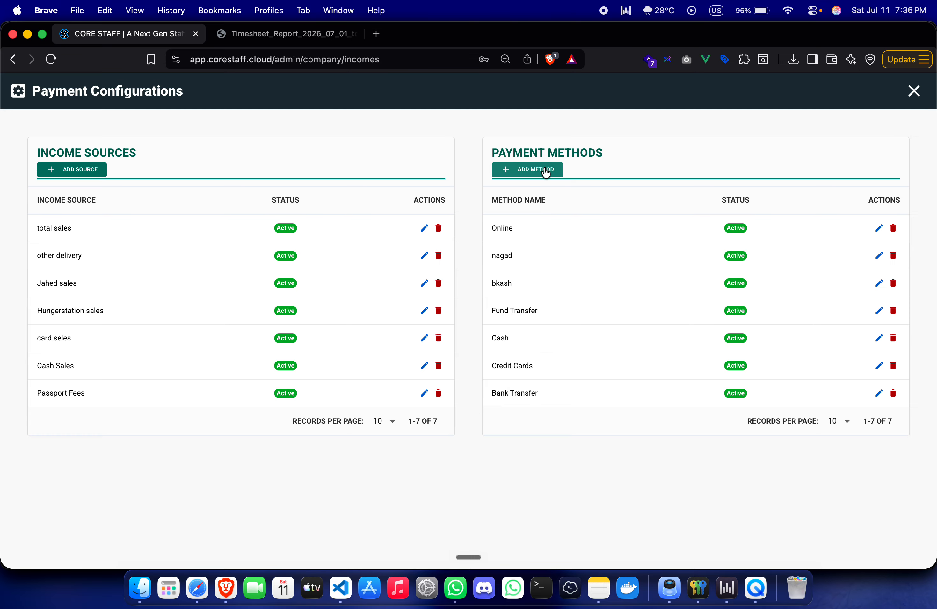
{"action": "left_click", "coordinate": [587, 149]}
{"action": "triple_click", "coordinate": [587, 150]}
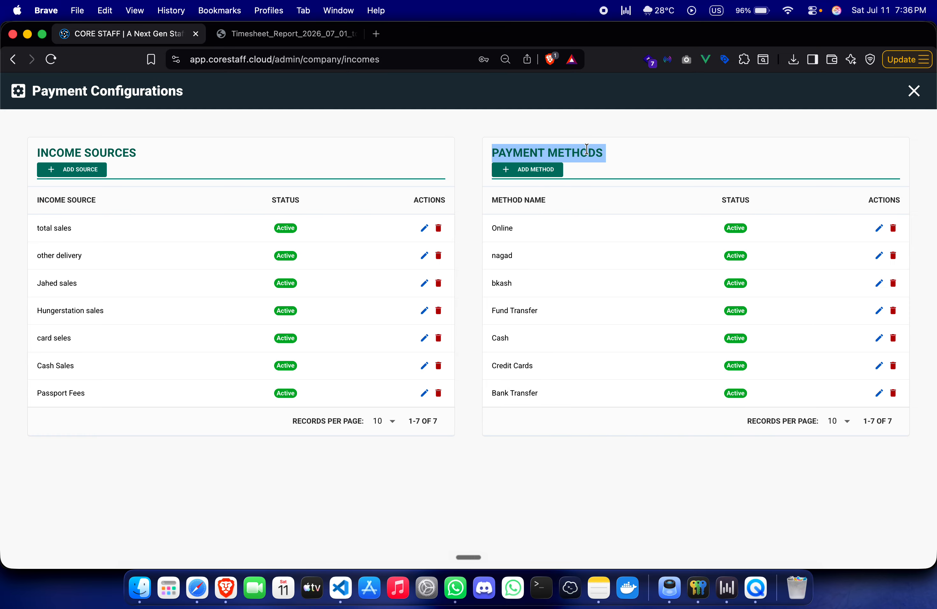
{"action": "left_click", "coordinate": [618, 154]}
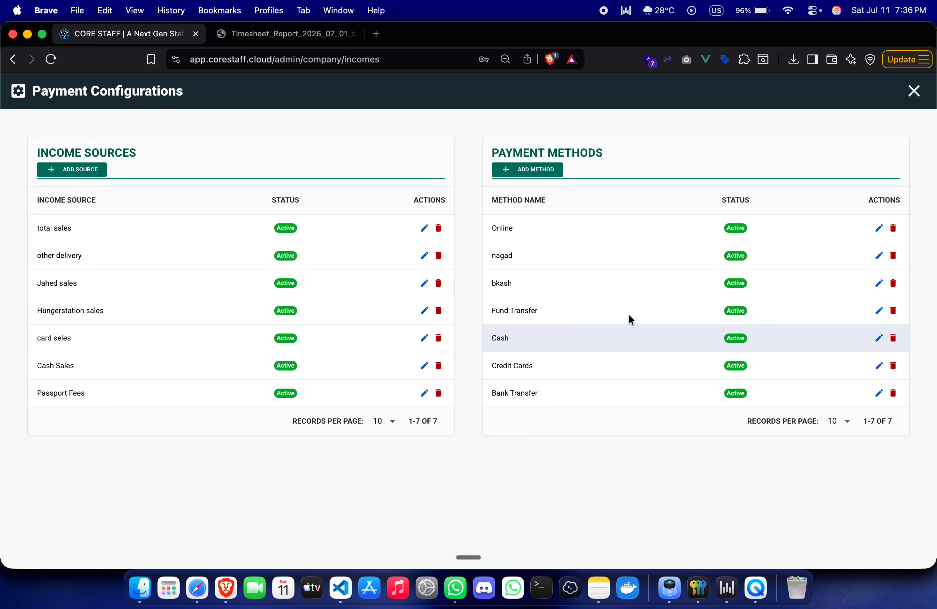
{"action": "left_click", "coordinate": [909, 93]}
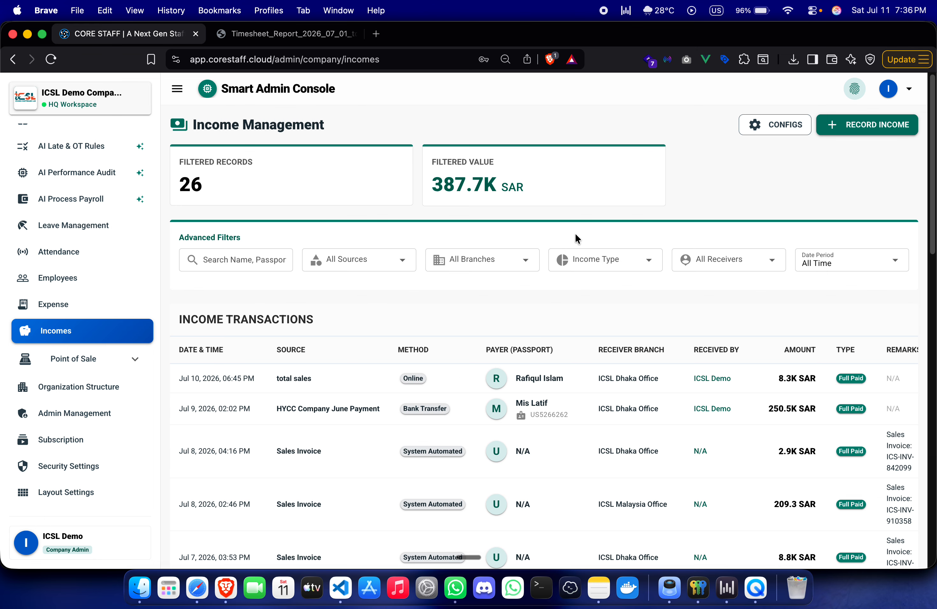
- Start a new income record and set its income source to Passport Fees
{"action": "left_click", "coordinate": [865, 127]}
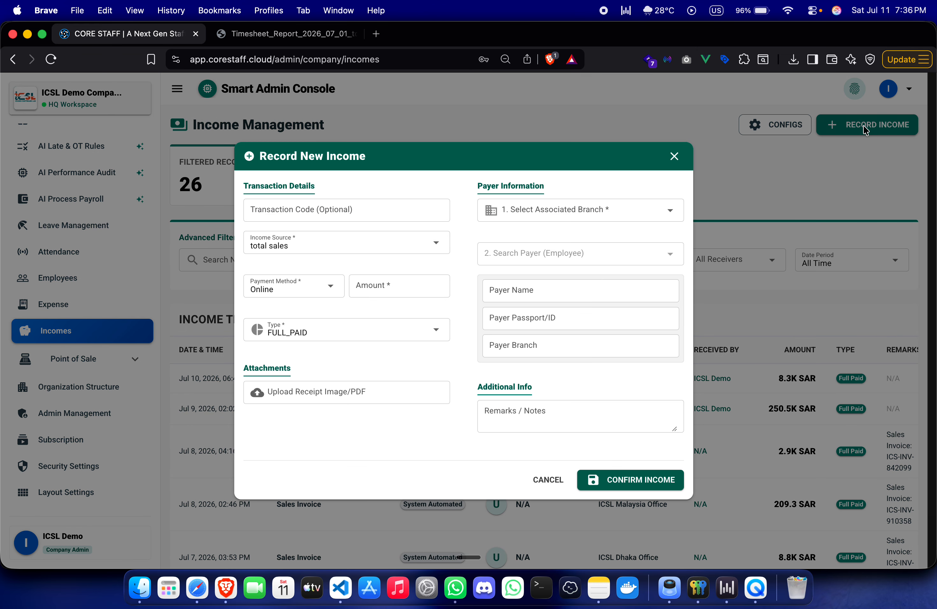
{"action": "left_click", "coordinate": [376, 210]}
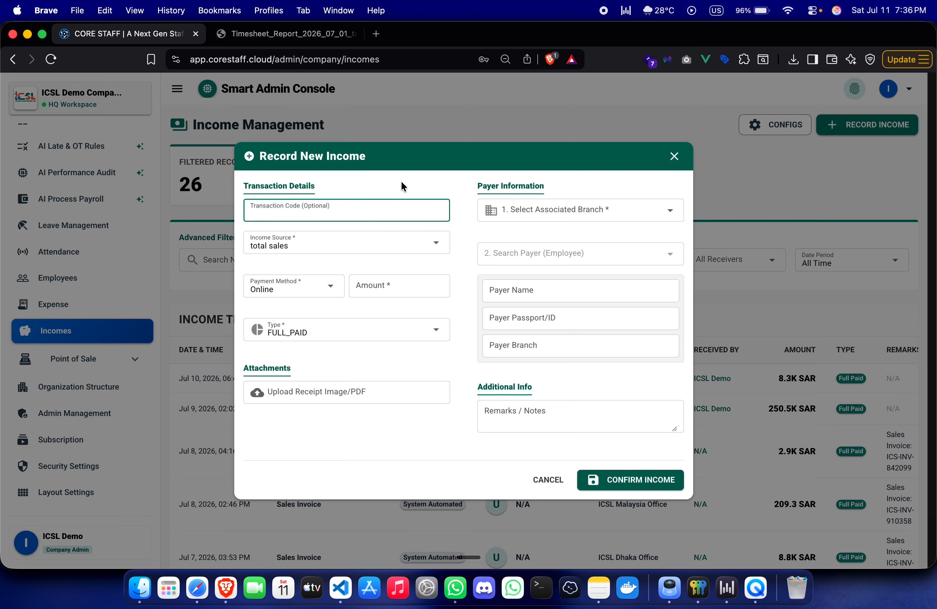
{"action": "left_click", "coordinate": [356, 251]}
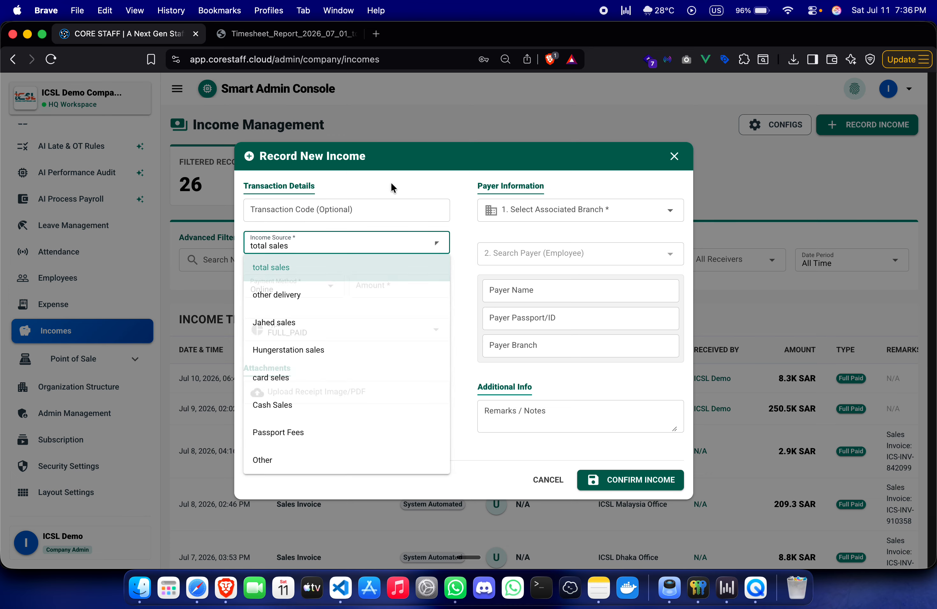
{"action": "left_click", "coordinate": [349, 243]}
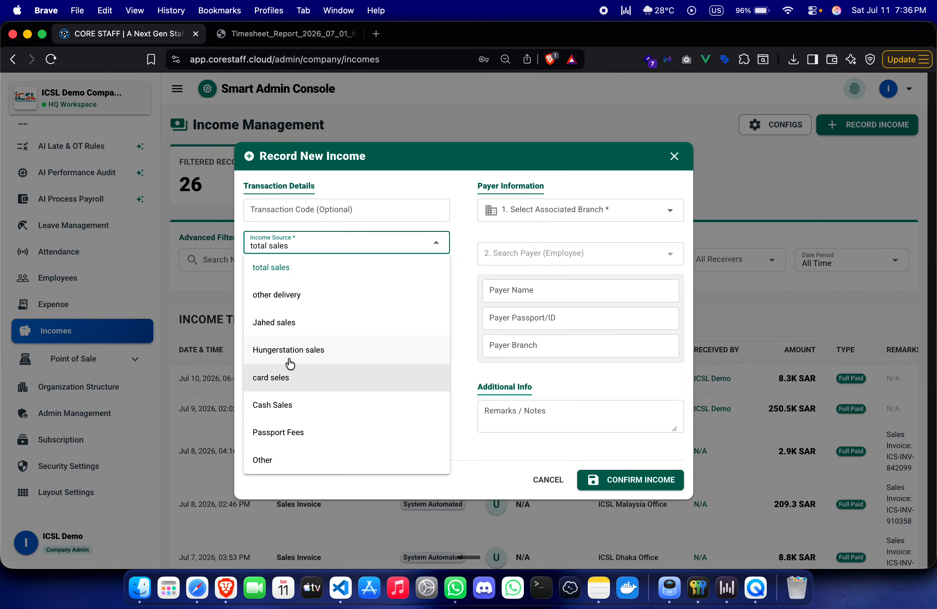
{"action": "left_click", "coordinate": [293, 434]}
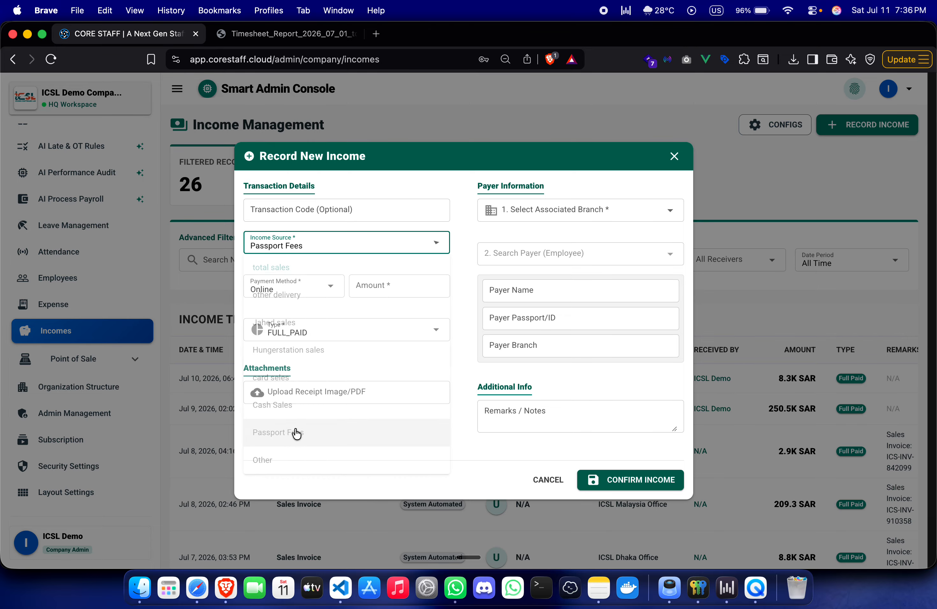
{"action": "left_click", "coordinate": [463, 245]}
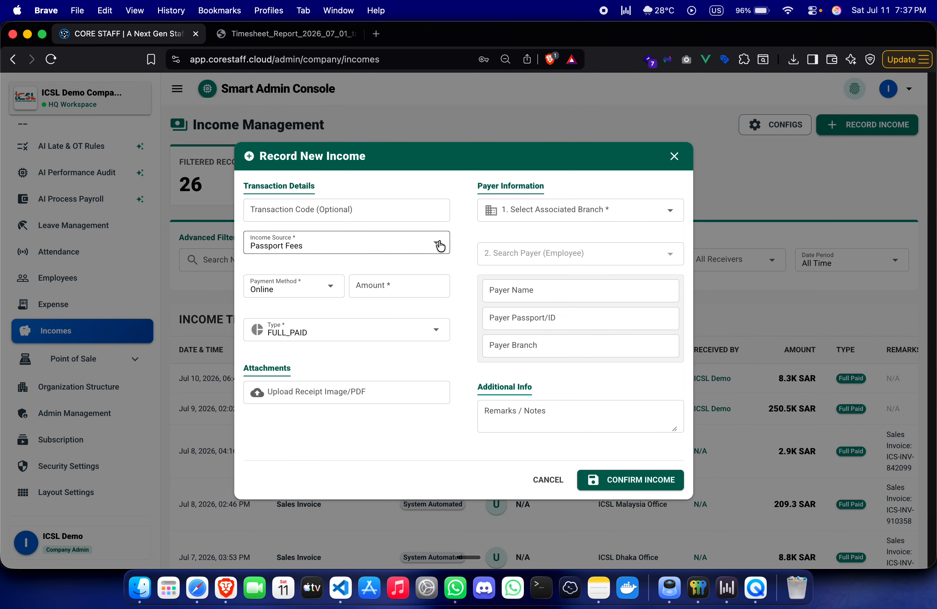
- Set the income record's payment method to Fund Transfer and its amount to SAR 400
{"action": "left_click", "coordinate": [327, 287]}
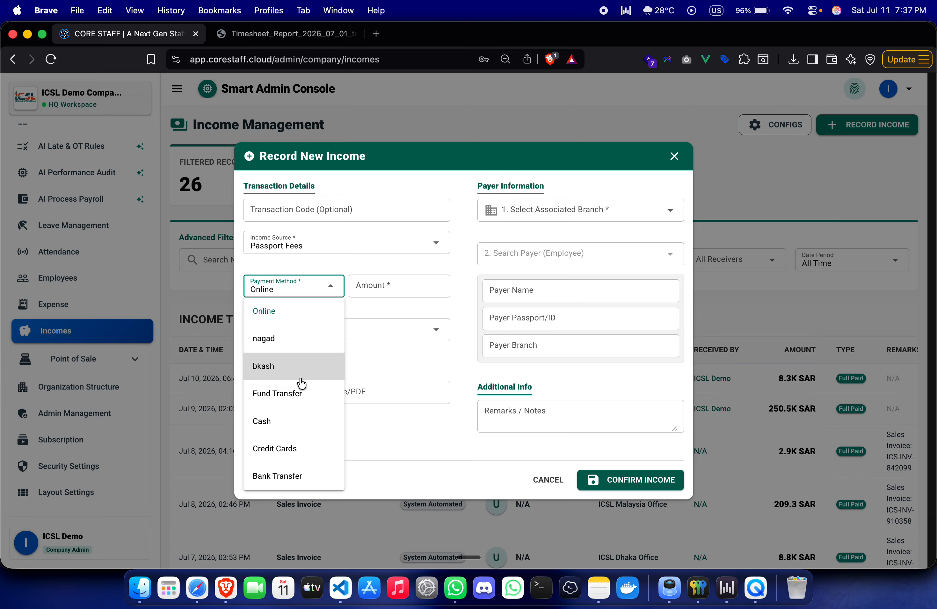
{"action": "left_click", "coordinate": [285, 396]}
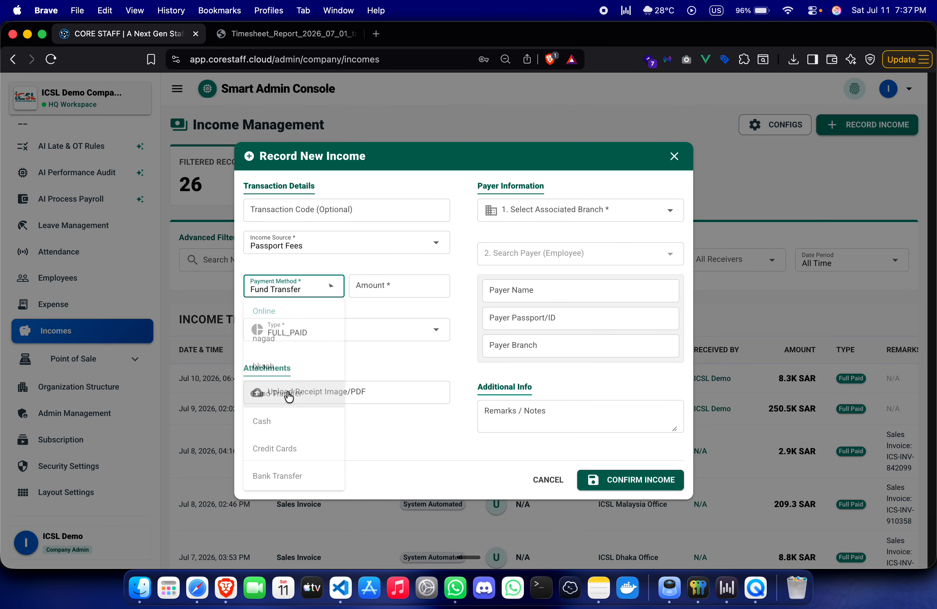
{"action": "left_click", "coordinate": [362, 286]}
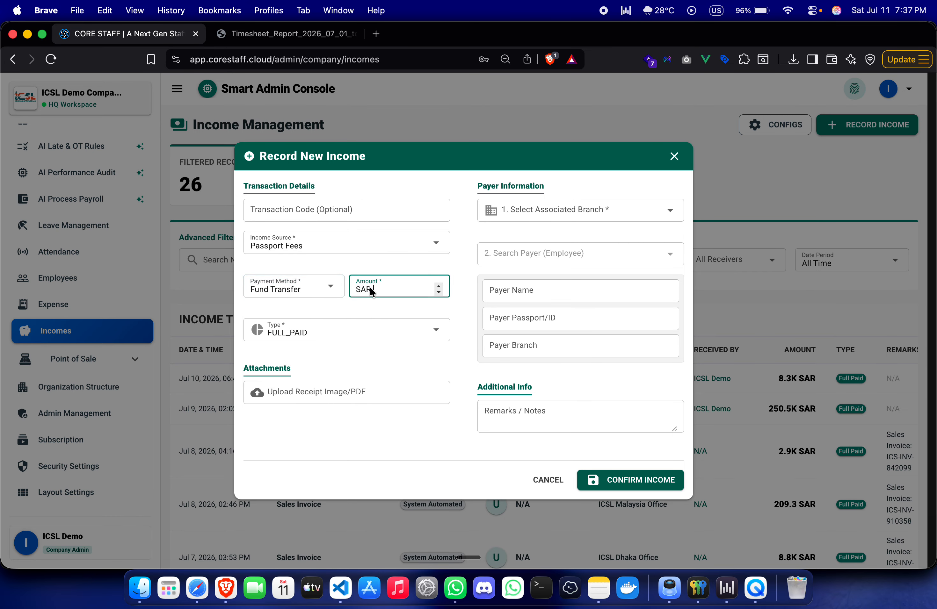
{"action": "type", "text": "400"}
{"action": "left_click", "coordinate": [380, 333]}
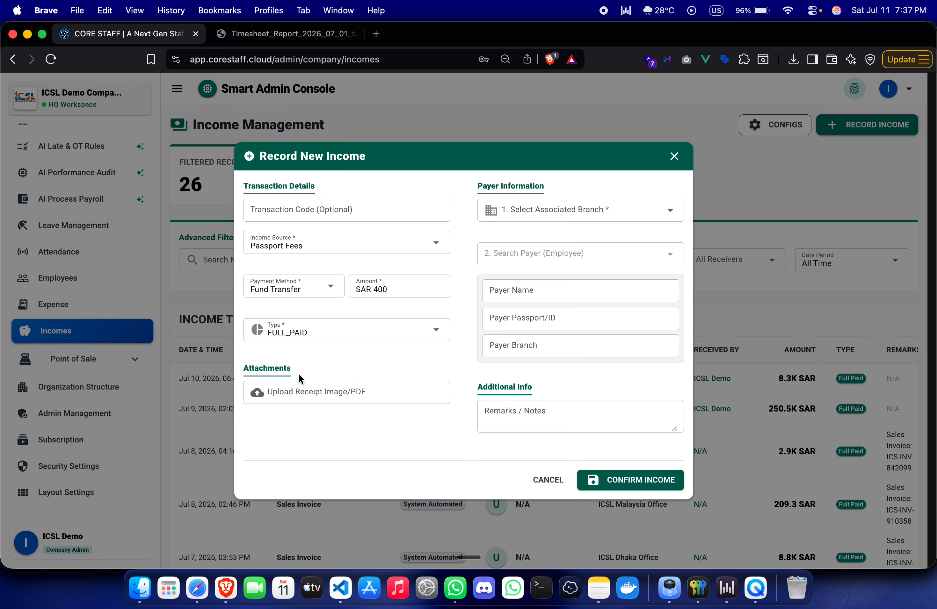
{"action": "left_click_drag", "start_coordinate": [299, 375], "coordinate": [746, 566]}
{"action": "left_click", "coordinate": [438, 372]}
{"action": "left_click", "coordinate": [301, 392]}
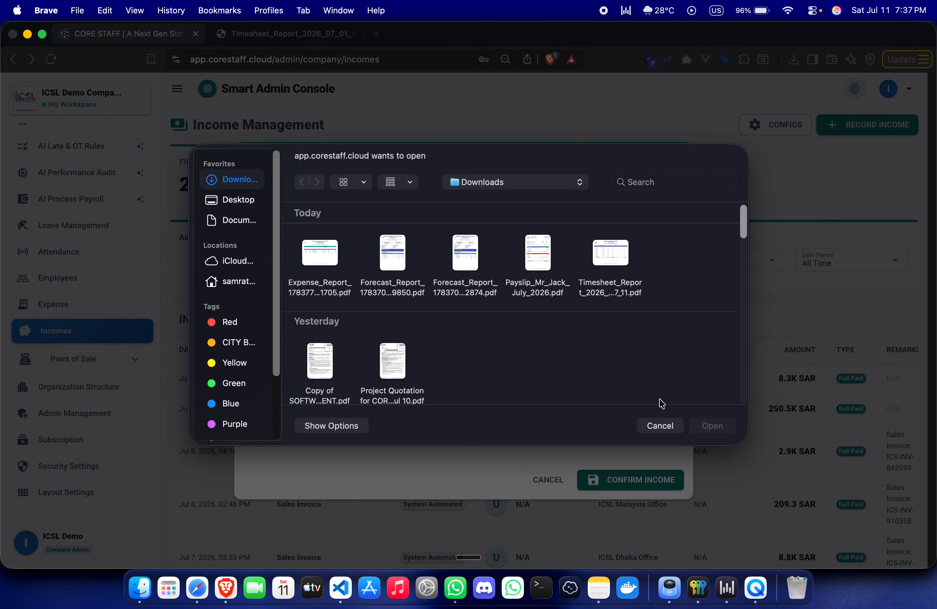
{"action": "left_click", "coordinate": [660, 426]}
- Set the associated branch to ICSL Malaysia Office and choose the first listed employee as the payer
{"action": "left_click", "coordinate": [529, 208]}
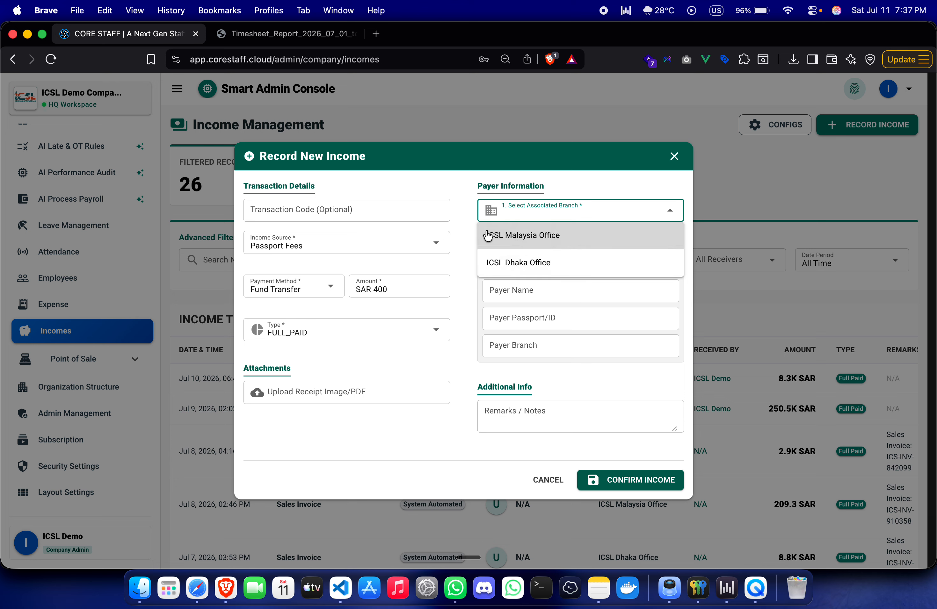
{"action": "left_click", "coordinate": [459, 204]}
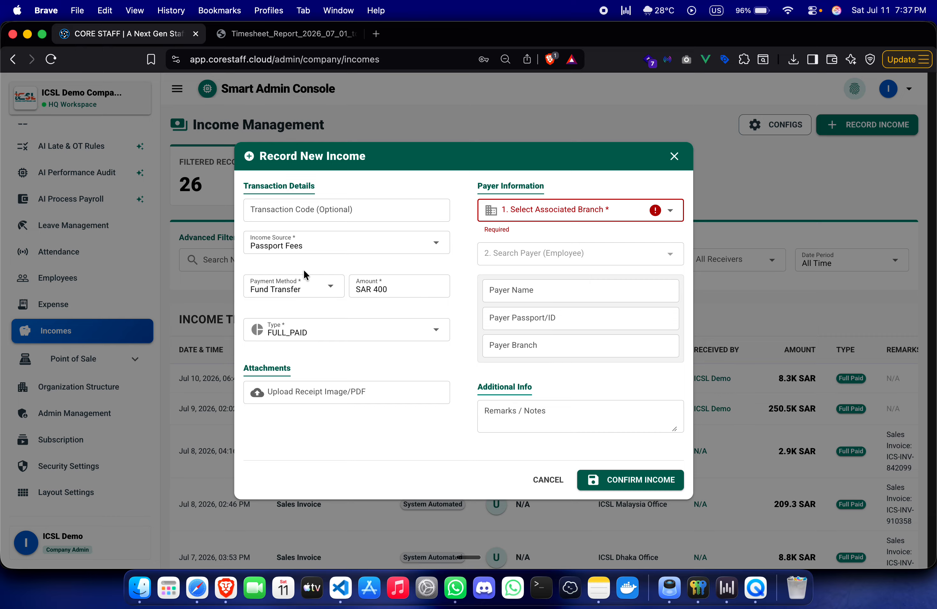
{"action": "left_click", "coordinate": [527, 218]}
{"action": "left_click", "coordinate": [495, 241]}
{"action": "left_click", "coordinate": [580, 253]}
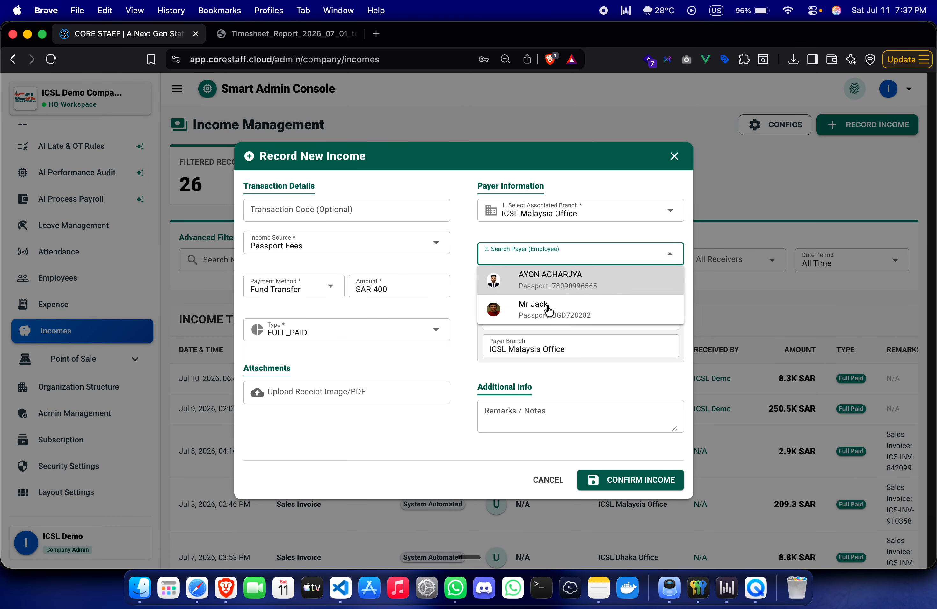
{"action": "left_click", "coordinate": [536, 282]}
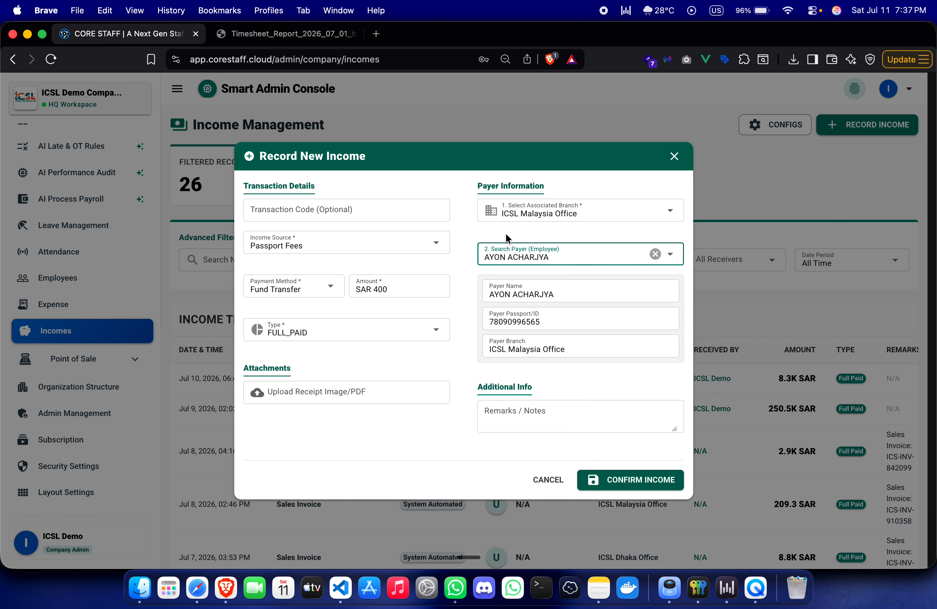
- Change the income source to Cash Sales and clear the selected payer employee
{"action": "left_click", "coordinate": [416, 243]}
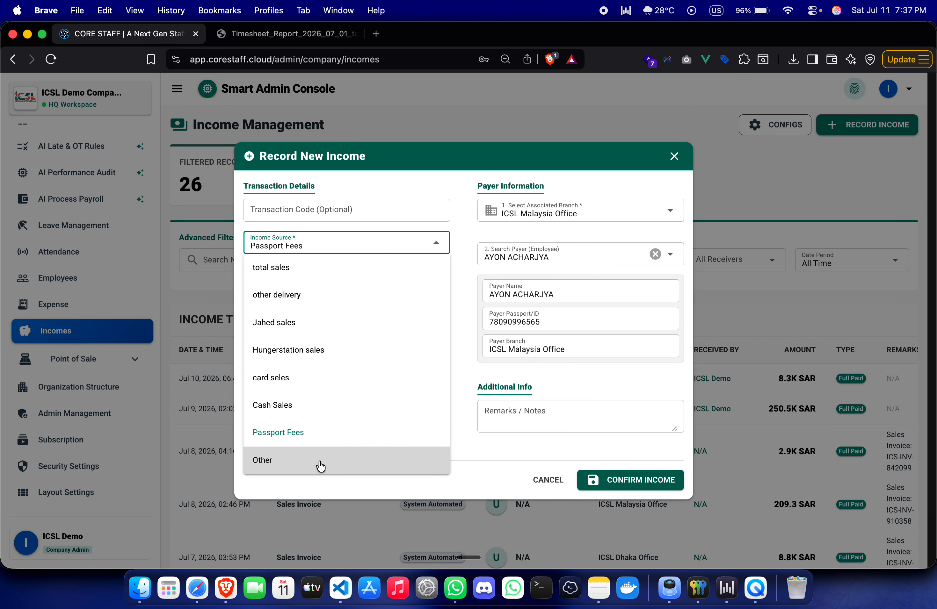
{"action": "left_click", "coordinate": [313, 405]}
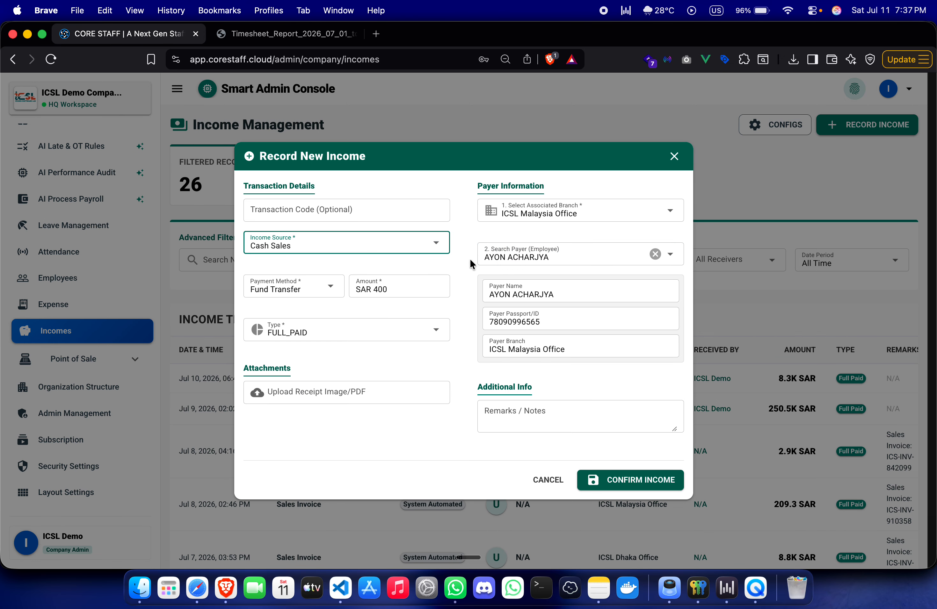
{"action": "left_click", "coordinate": [480, 246]}
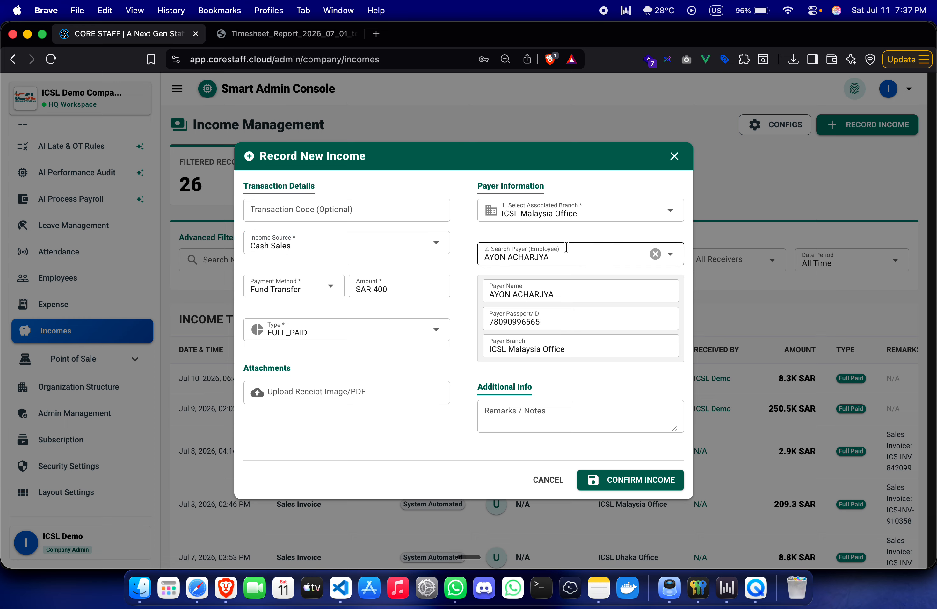
{"action": "left_click", "coordinate": [656, 254]}
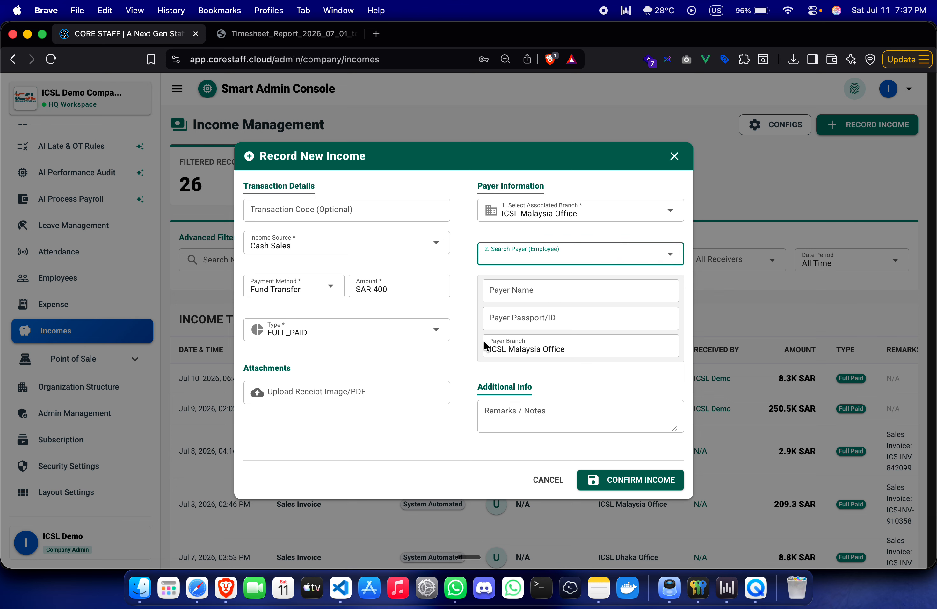
- Keep ICSL Malaysia Office as the branch and save the income record with empty remarks
{"action": "left_click", "coordinate": [538, 222]}
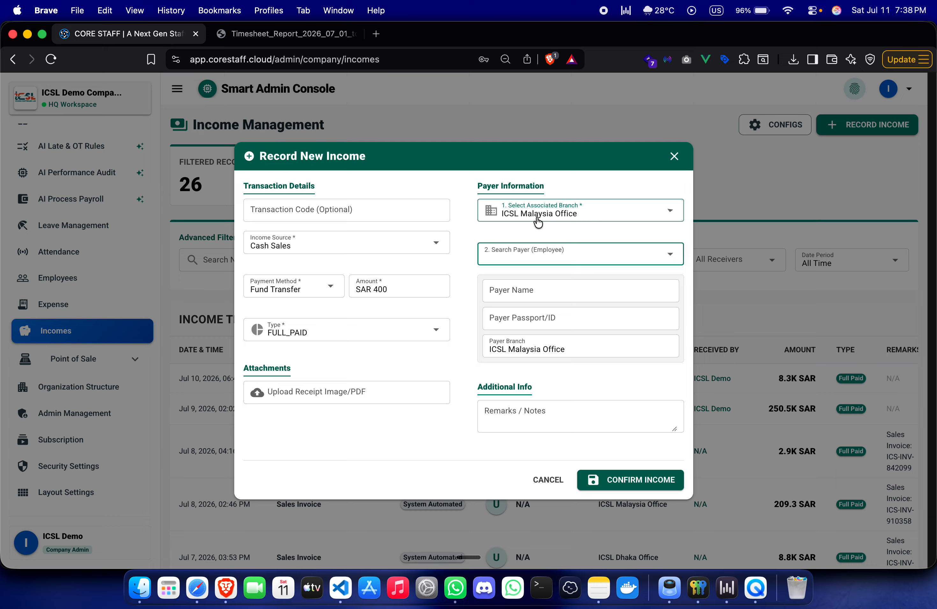
{"action": "left_click", "coordinate": [486, 236]}
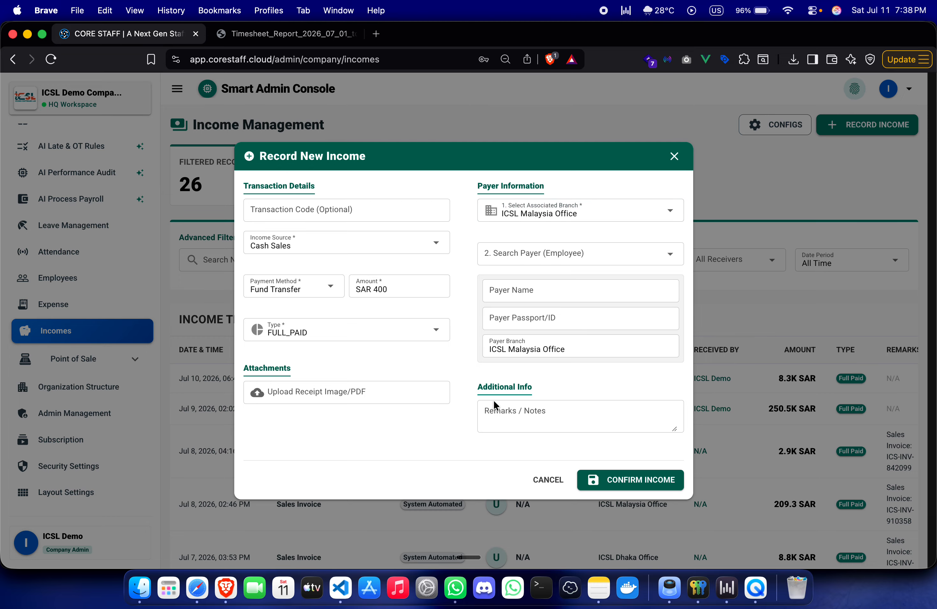
{"action": "left_click", "coordinate": [515, 406]}
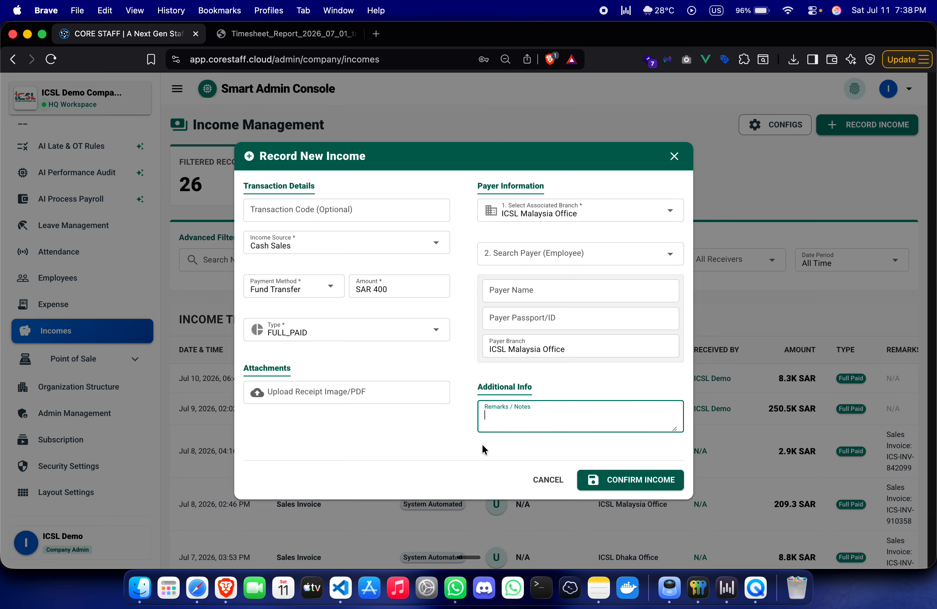
{"action": "left_click", "coordinate": [627, 488]}
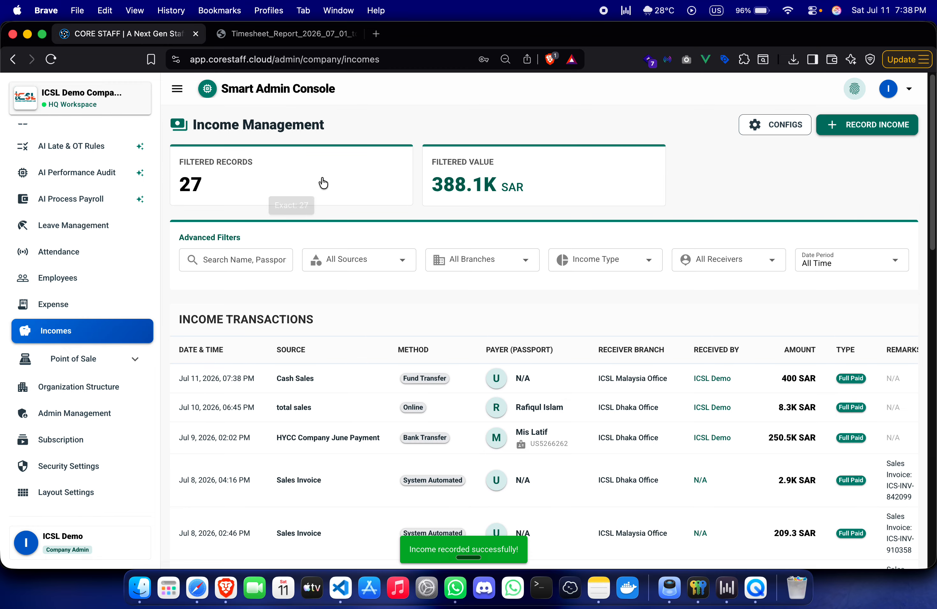
- Examine the source, branch, income type and receiver filter options for the income transactions
{"action": "left_click", "coordinate": [336, 257]}
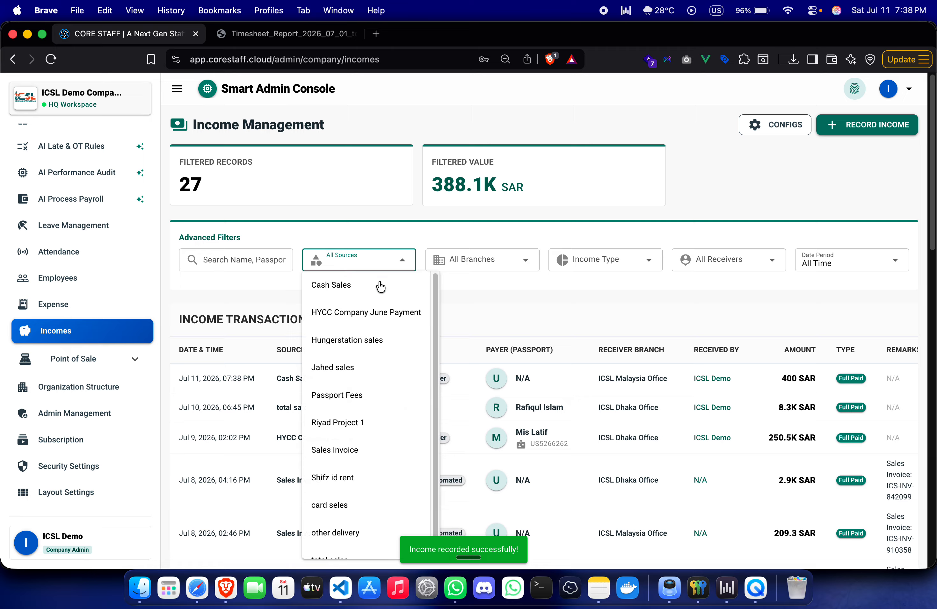
{"action": "left_click", "coordinate": [473, 265]}
{"action": "left_click", "coordinate": [577, 263]}
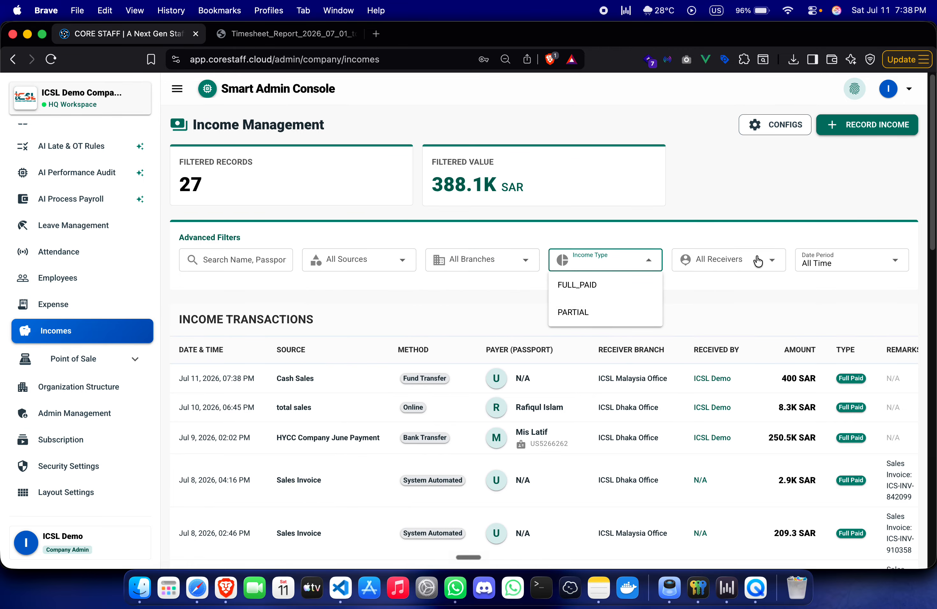
{"action": "left_click", "coordinate": [758, 261]}
{"action": "left_click", "coordinate": [748, 219]}
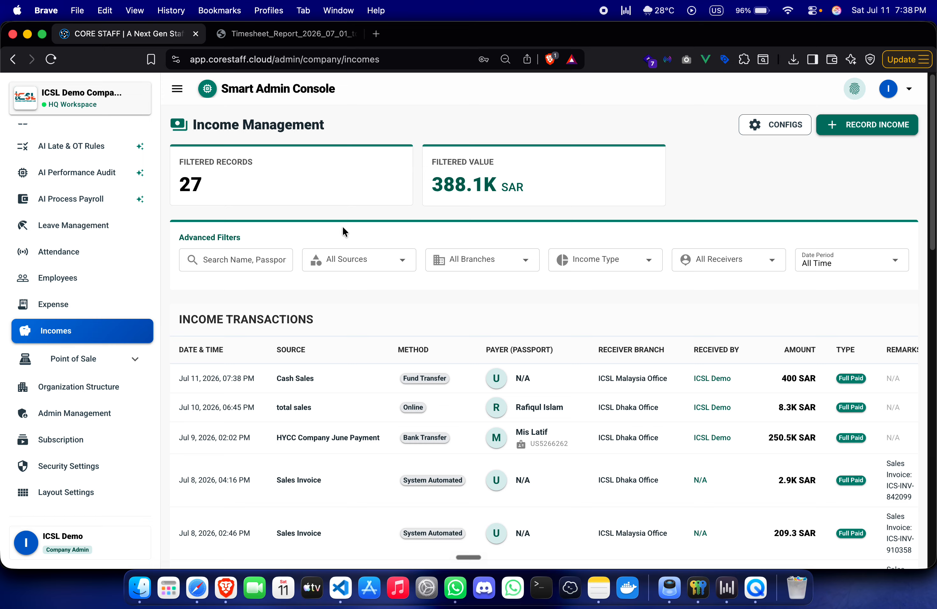
- Filter the income transactions by a custom date range from July 13 to July 17, 2026
{"action": "left_click", "coordinate": [816, 265]}
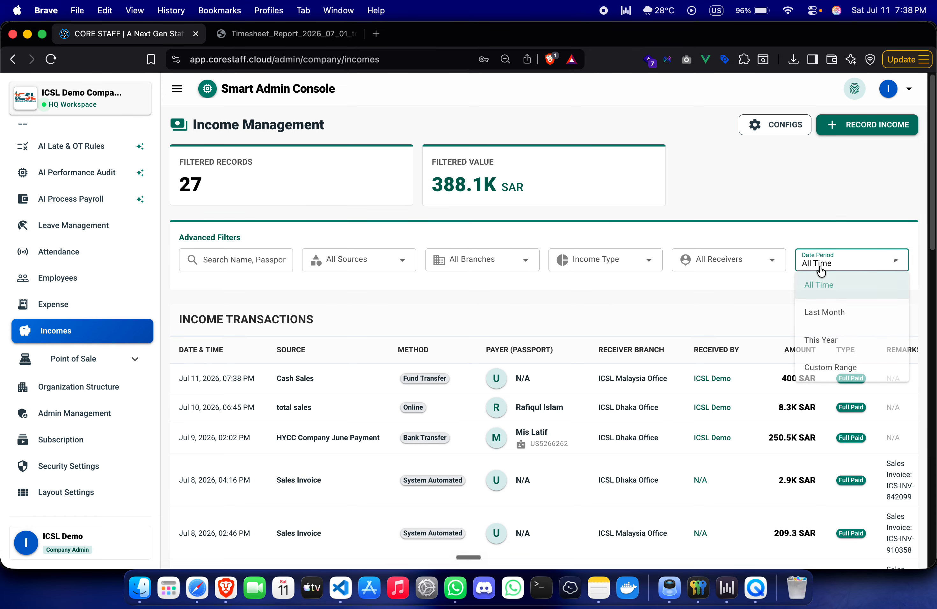
{"action": "left_click", "coordinate": [822, 368]}
{"action": "left_click", "coordinate": [280, 297]}
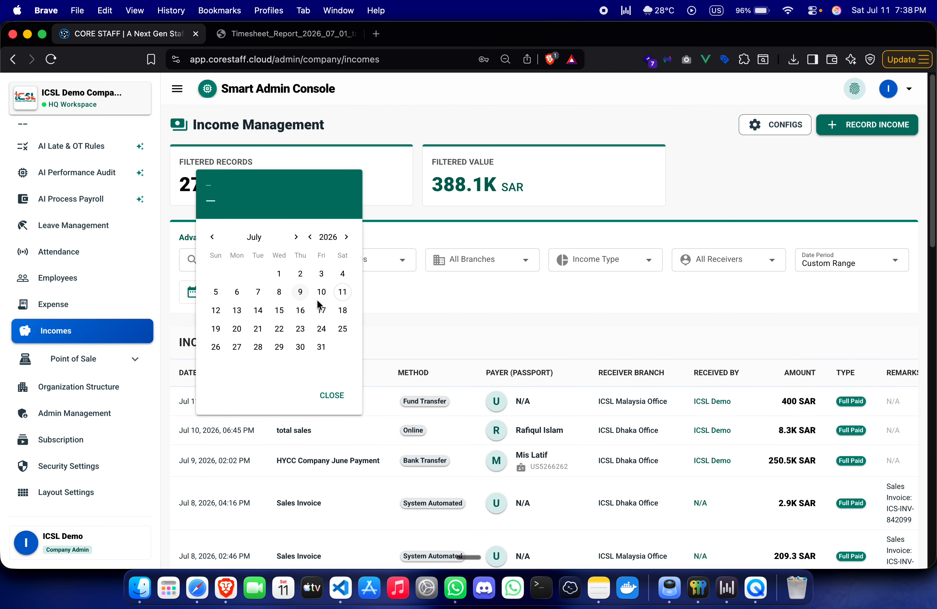
{"action": "left_click", "coordinate": [237, 310]}
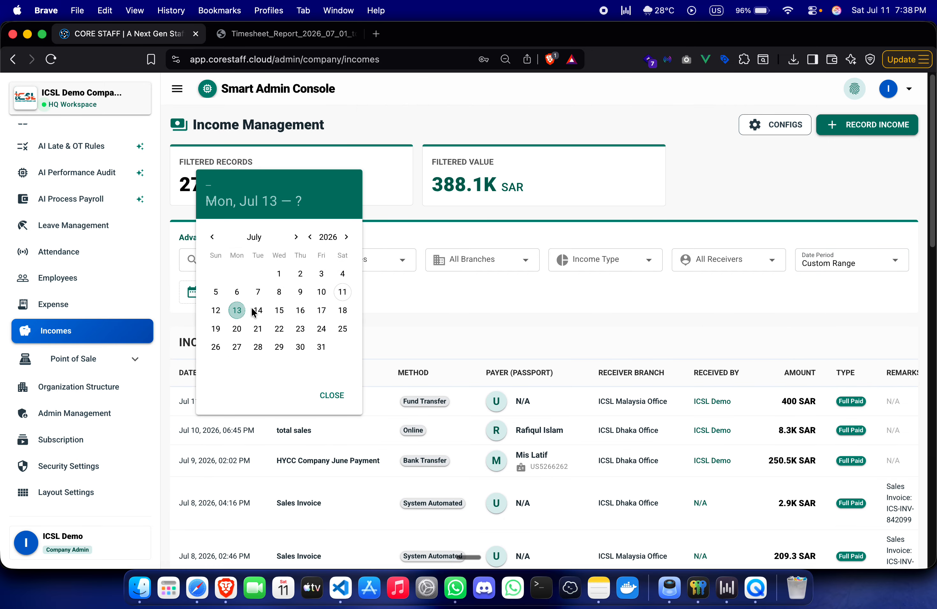
{"action": "left_click", "coordinate": [322, 311]}
{"action": "left_click", "coordinate": [339, 395]}
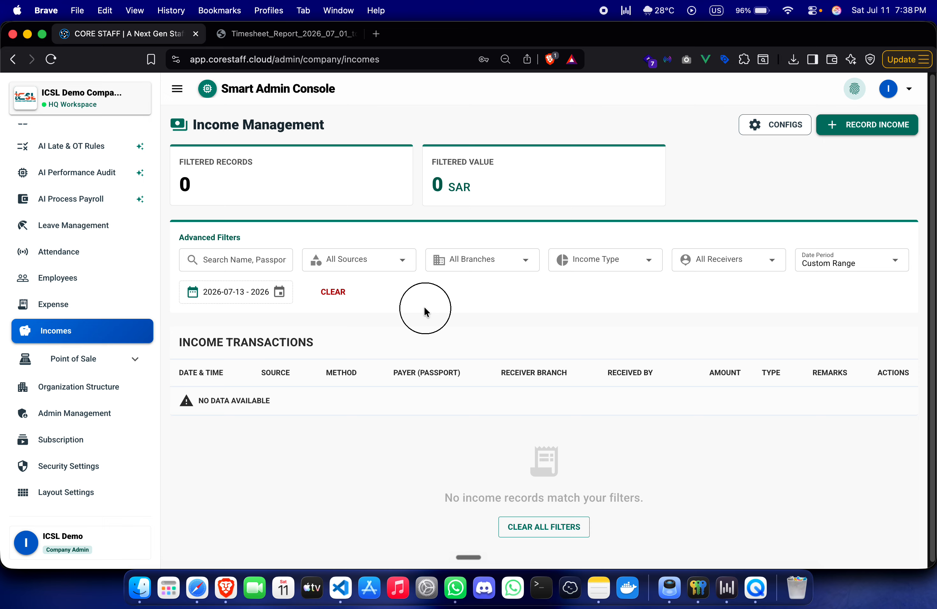
- Clear the custom date range filter and look through the full list of income transactions
{"action": "left_click", "coordinate": [328, 293]}
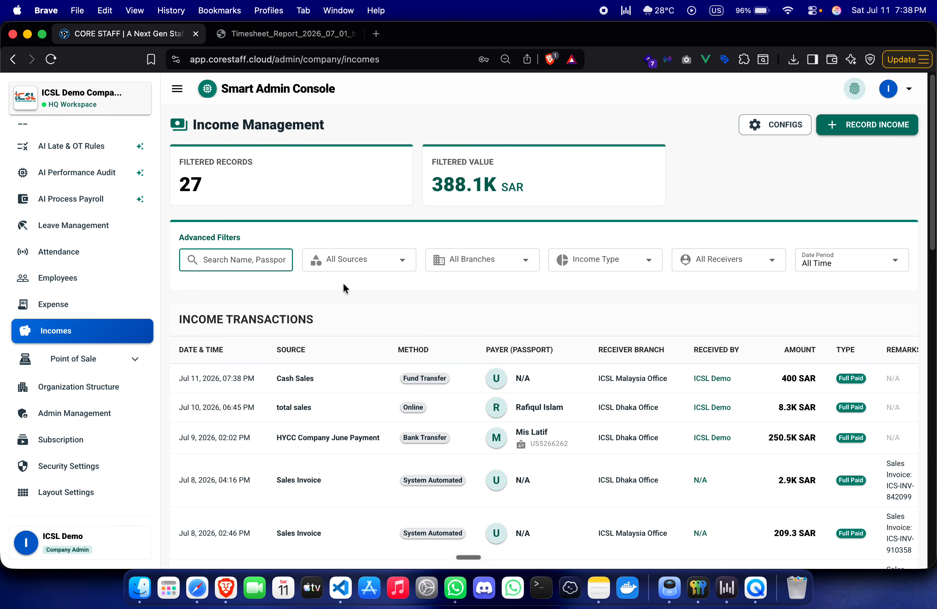
{"action": "scroll", "coordinate": [348, 388], "scroll_direction": "down", "scroll_amount": 15}
{"action": "scroll", "coordinate": [347, 393], "scroll_direction": "up", "scroll_amount": 15}
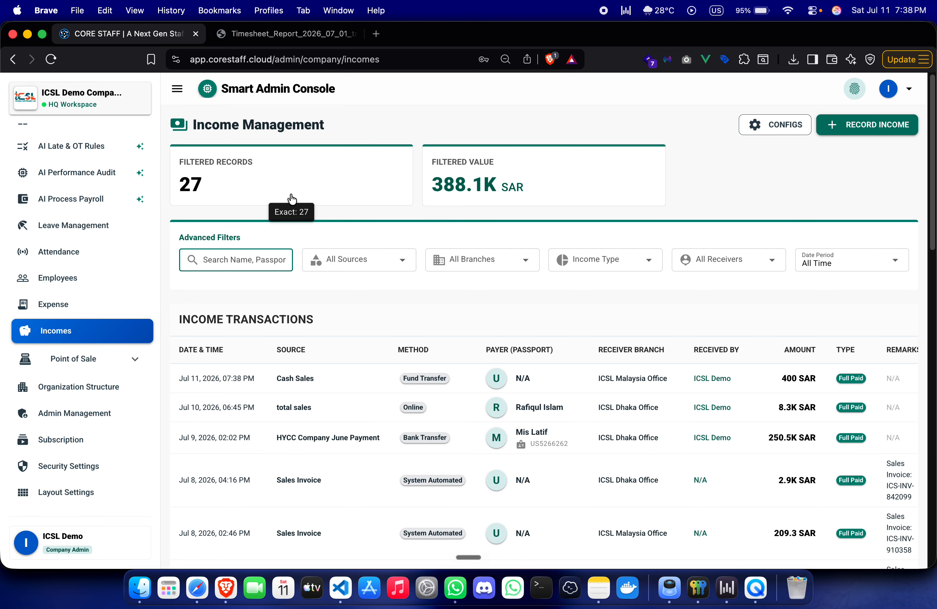
- Review the expense reasons, payment methods and the form for adding a reason in the Expense Management configurations
{"action": "left_click", "coordinate": [53, 306]}
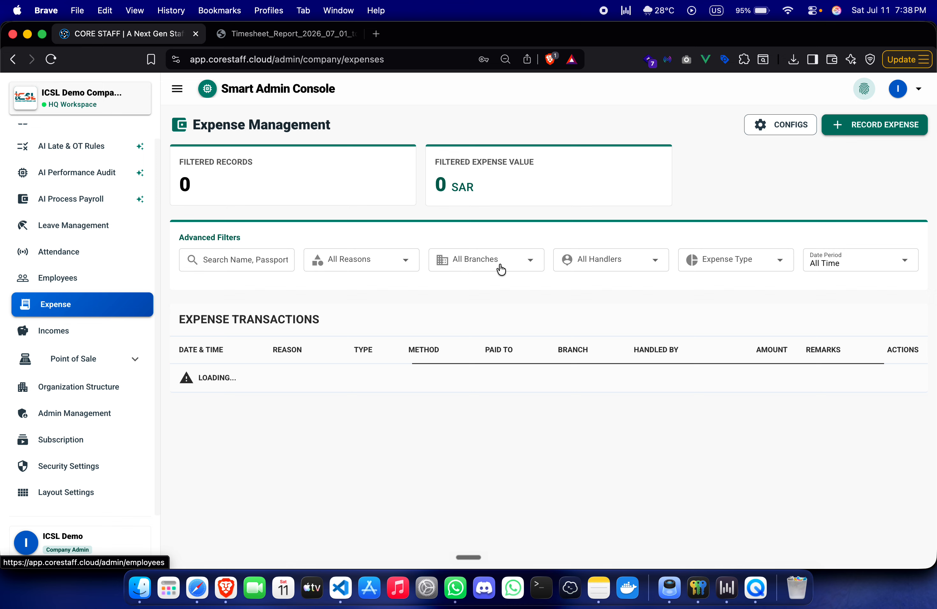
{"action": "left_click", "coordinate": [750, 130]}
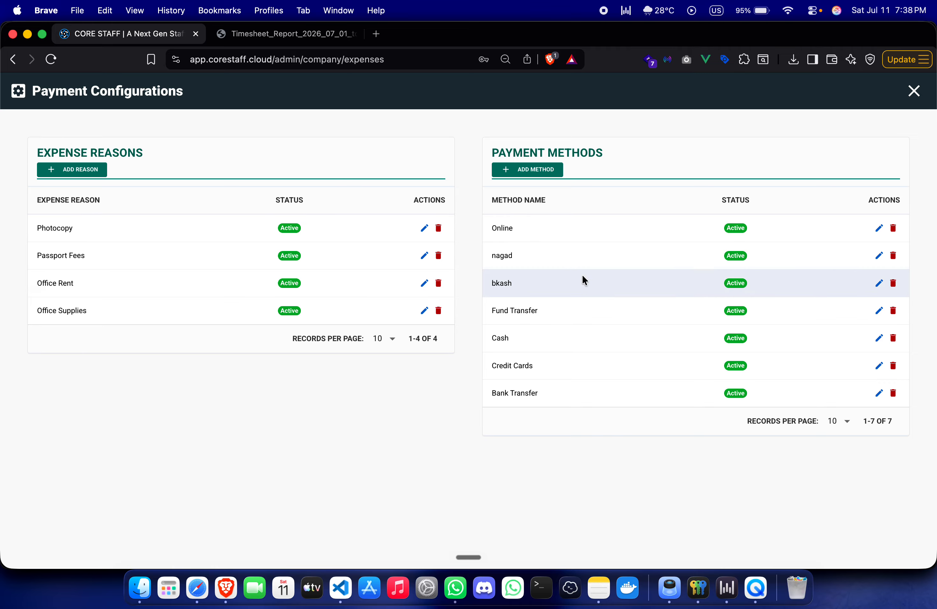
{"action": "left_click", "coordinate": [60, 169]}
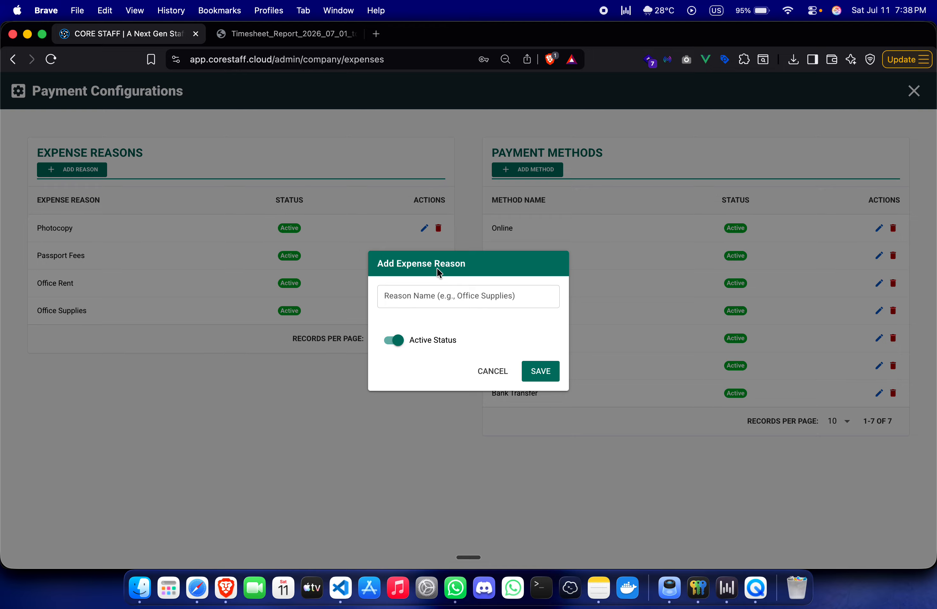
{"action": "left_click", "coordinate": [493, 371]}
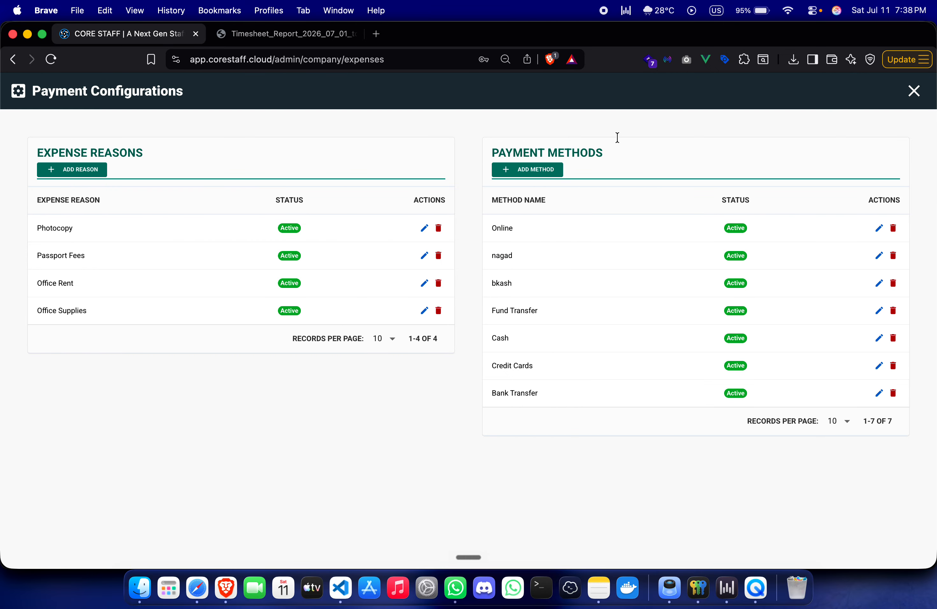
{"action": "left_click", "coordinate": [911, 98]}
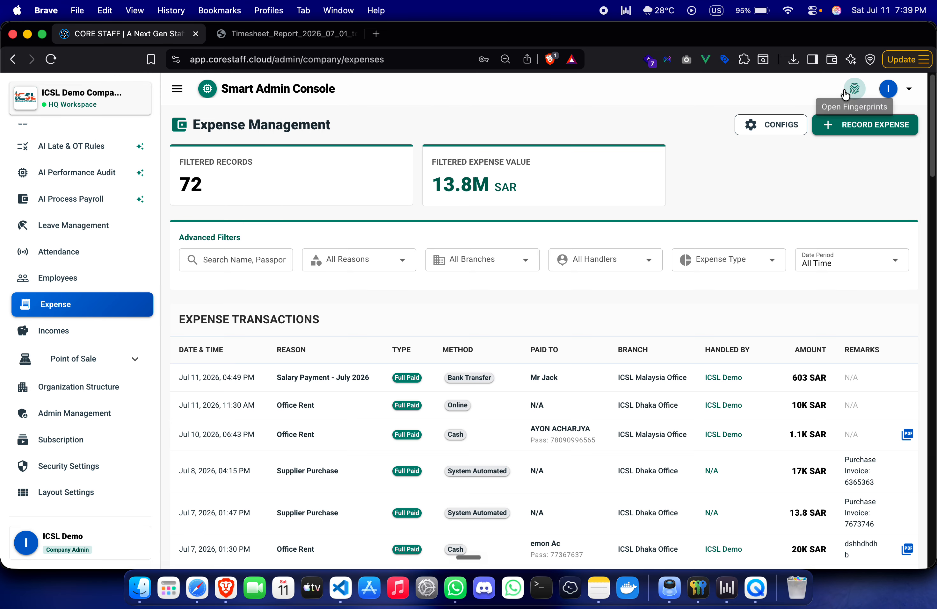
{"action": "left_click", "coordinate": [787, 125]}
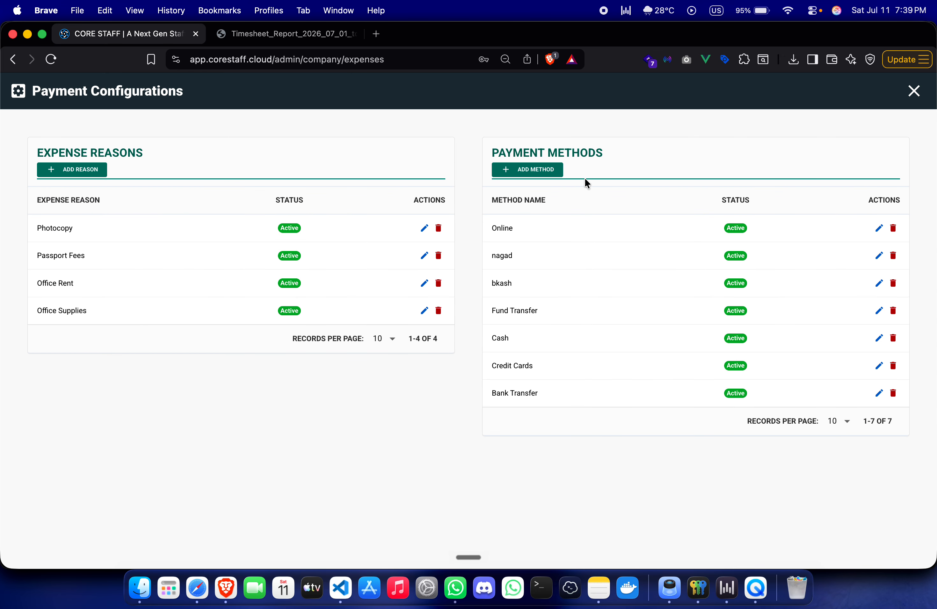
{"action": "left_click", "coordinate": [906, 90]}
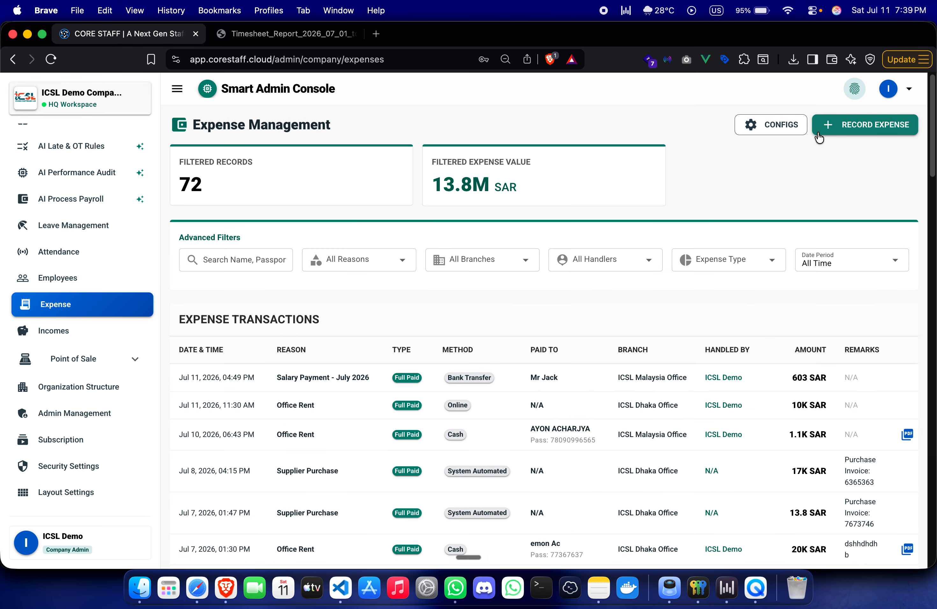
- Start a new expense record with Passport Fees as the expense reason
{"action": "left_click", "coordinate": [840, 125]}
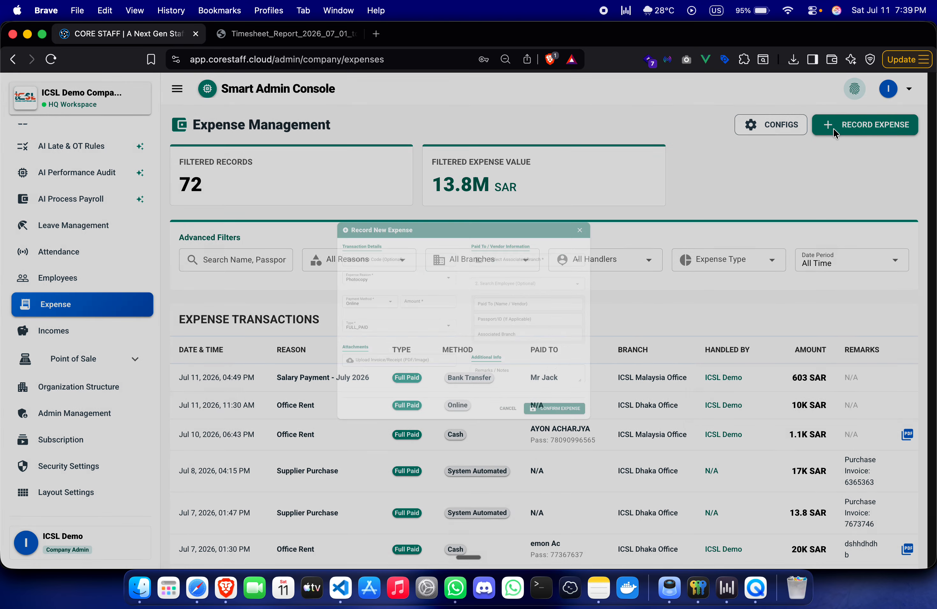
{"action": "left_click", "coordinate": [352, 241]}
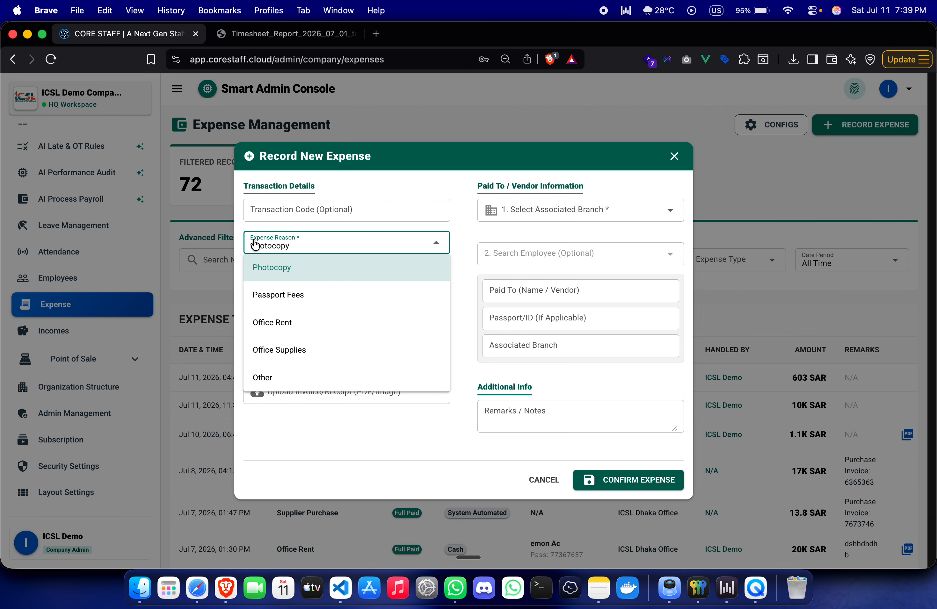
{"action": "left_click", "coordinate": [283, 296]}
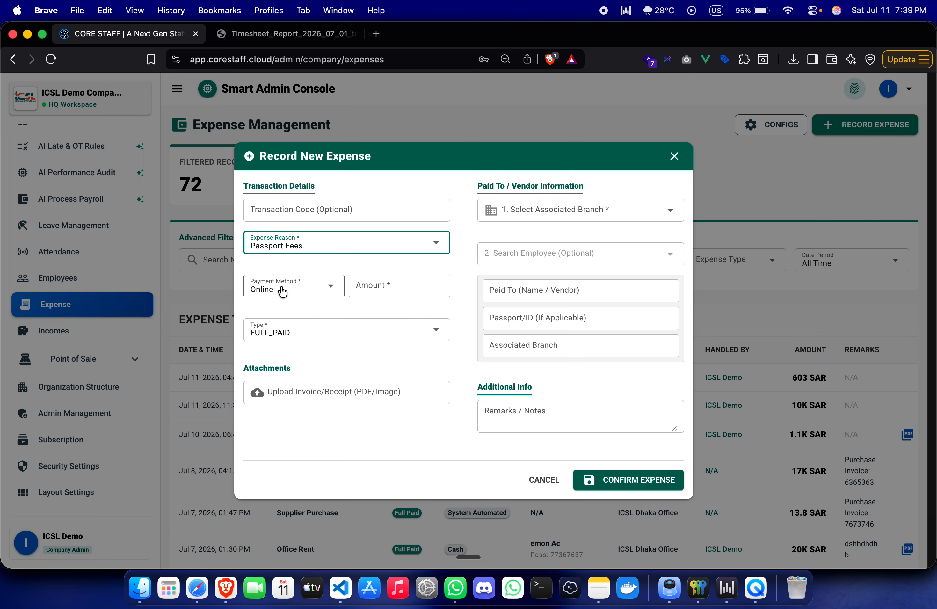
- Examine the payment method, type and associated branch options for the new expense, and discard the record
{"action": "left_click", "coordinate": [332, 290]}
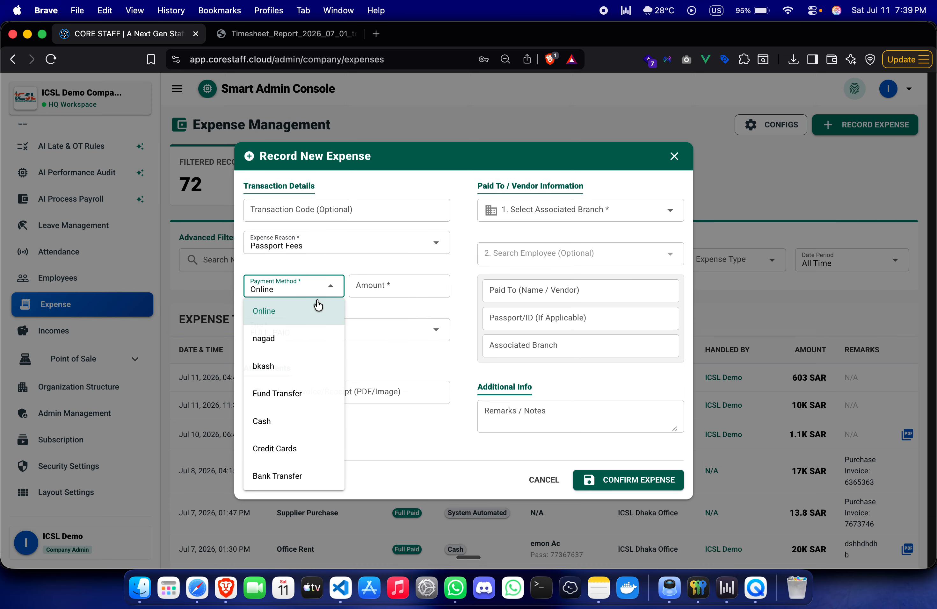
{"action": "left_click", "coordinate": [353, 275]}
{"action": "left_click", "coordinate": [435, 337]}
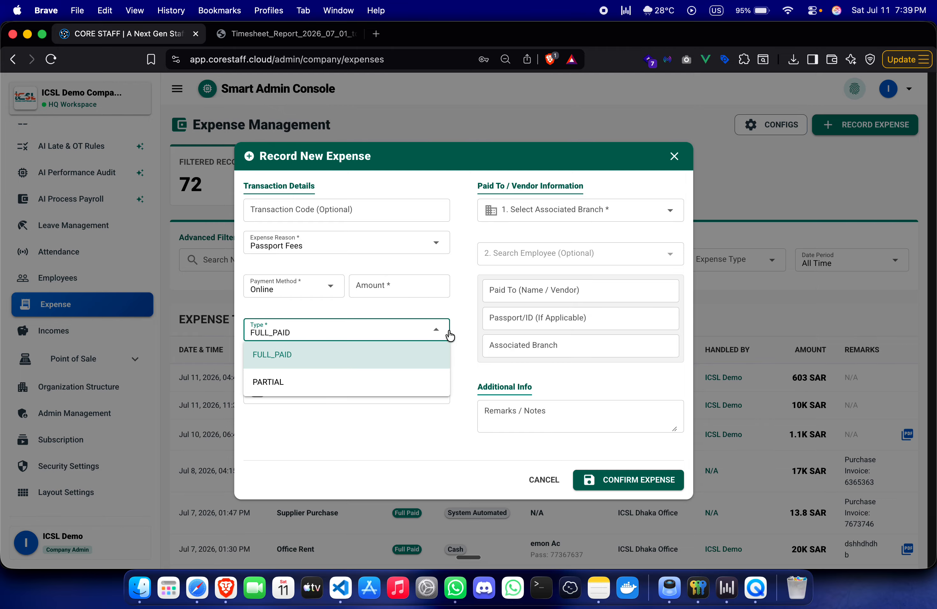
{"action": "left_click", "coordinate": [461, 324]}
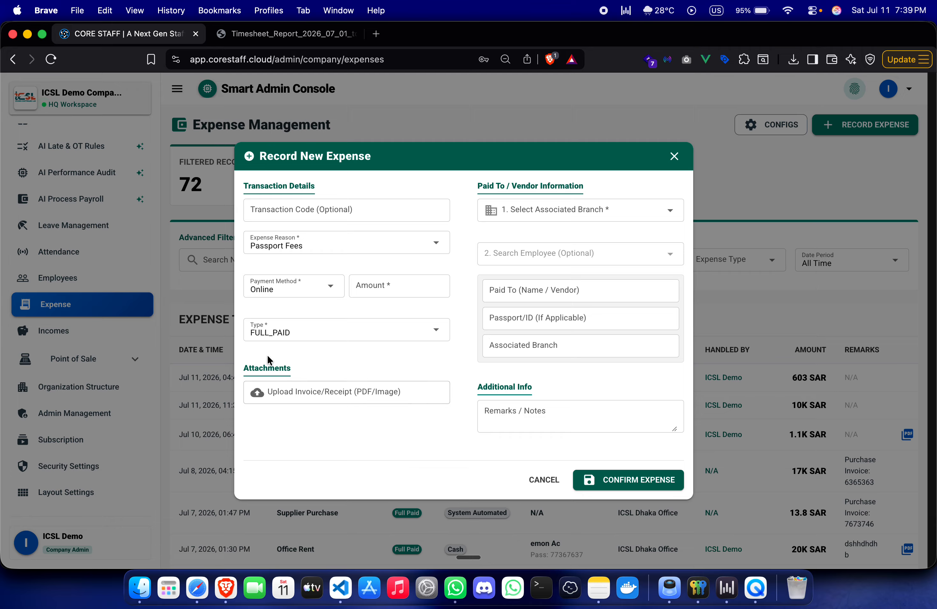
{"action": "left_click", "coordinate": [540, 211]}
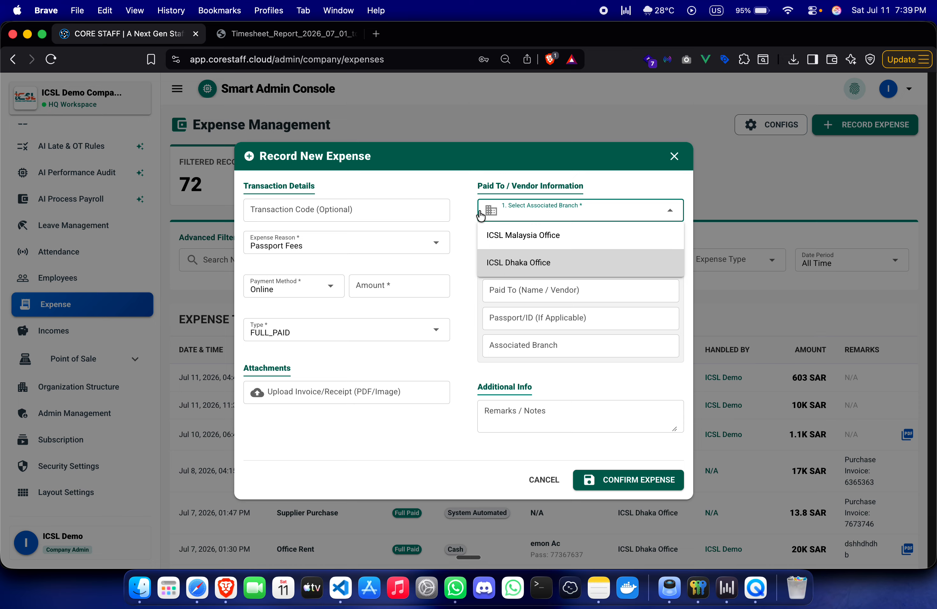
{"action": "left_click", "coordinate": [468, 223]}
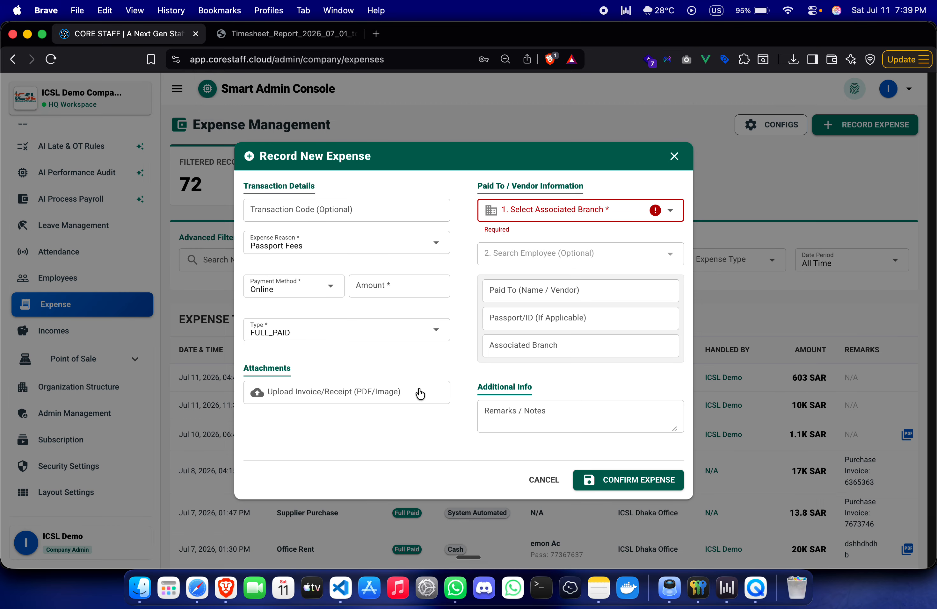
{"action": "left_click", "coordinate": [544, 479]}
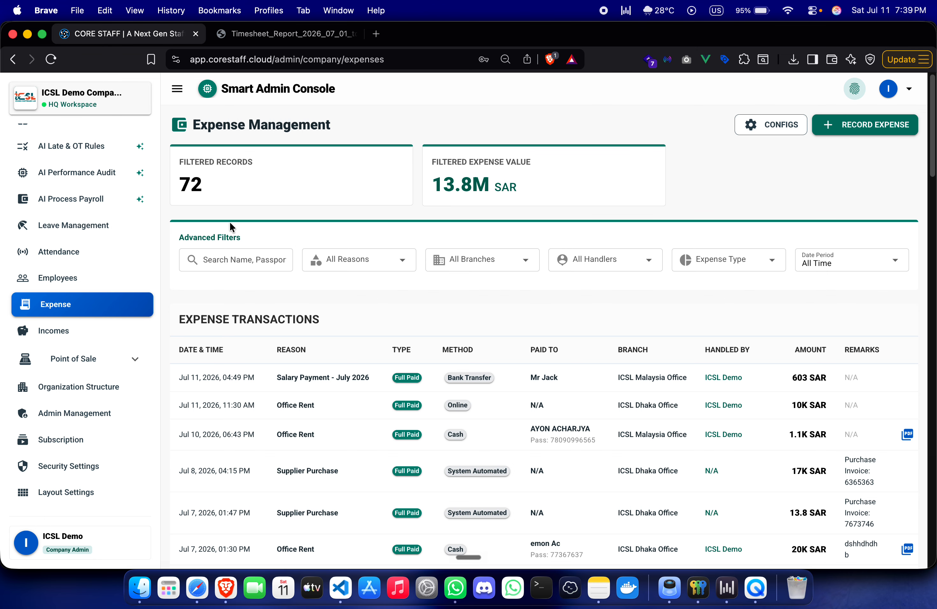
{"action": "mouse_move", "coordinate": [355, 191]}
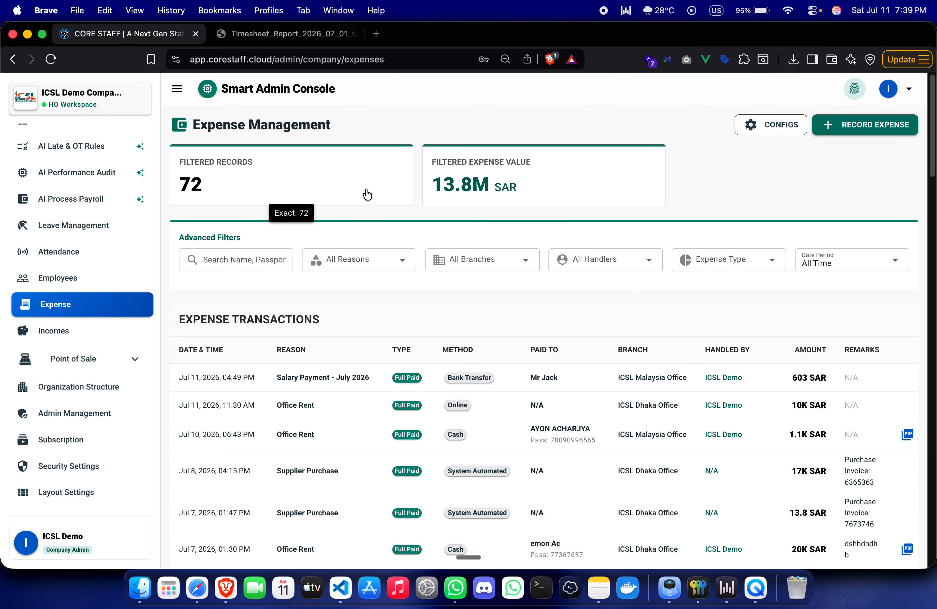